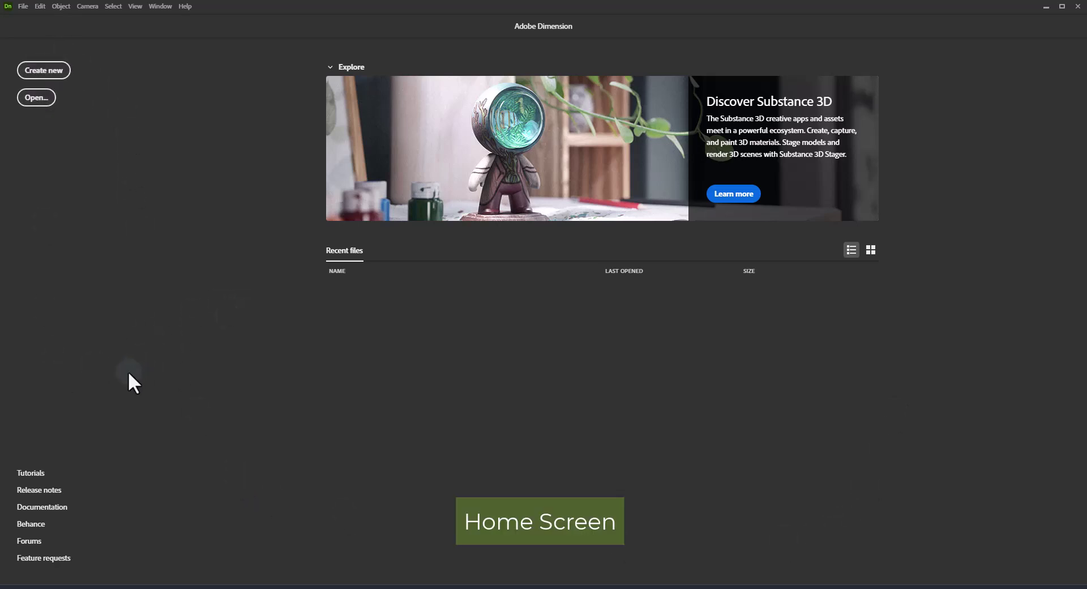
# Create a new blank Untitled scene, browse the Render and Home views, and settle back in Design.
pyautogui.click(45, 71)
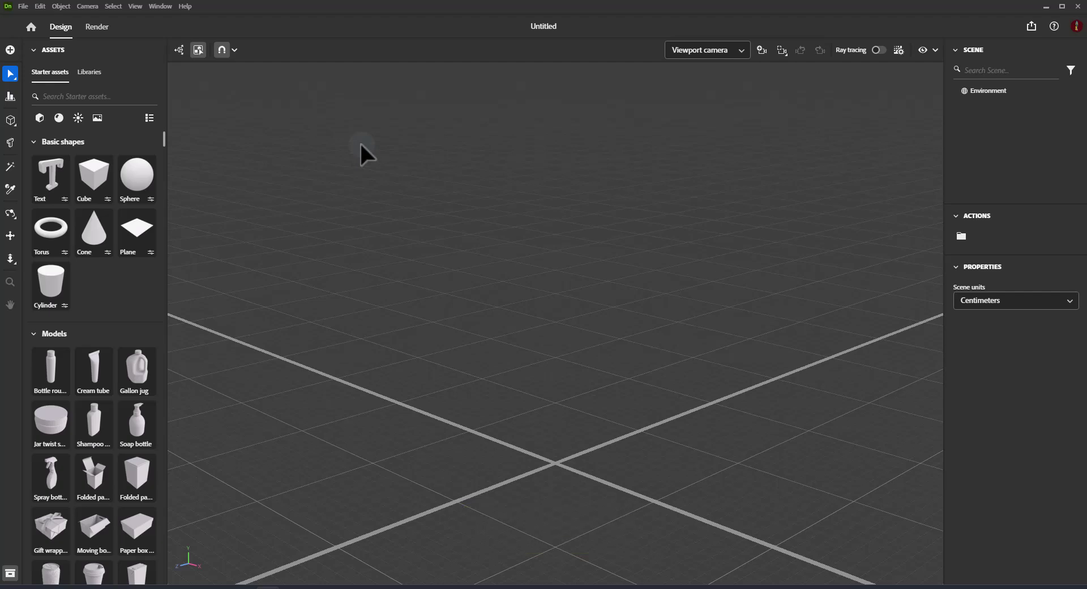
pyautogui.click(94, 29)
pyautogui.click(58, 29)
pyautogui.click(30, 29)
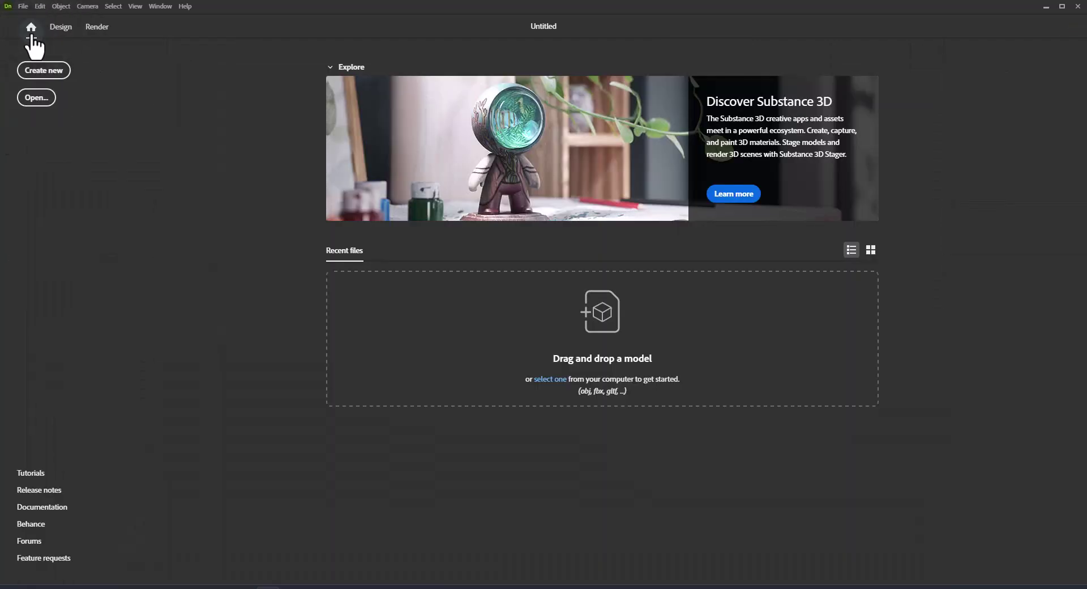
pyautogui.click(60, 28)
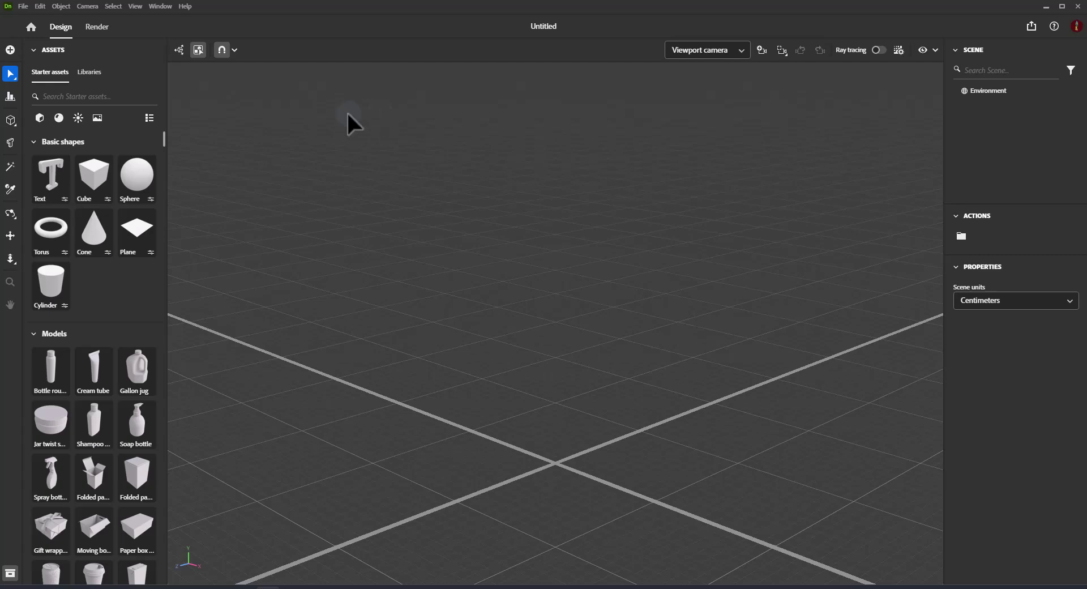
pyautogui.click(92, 28)
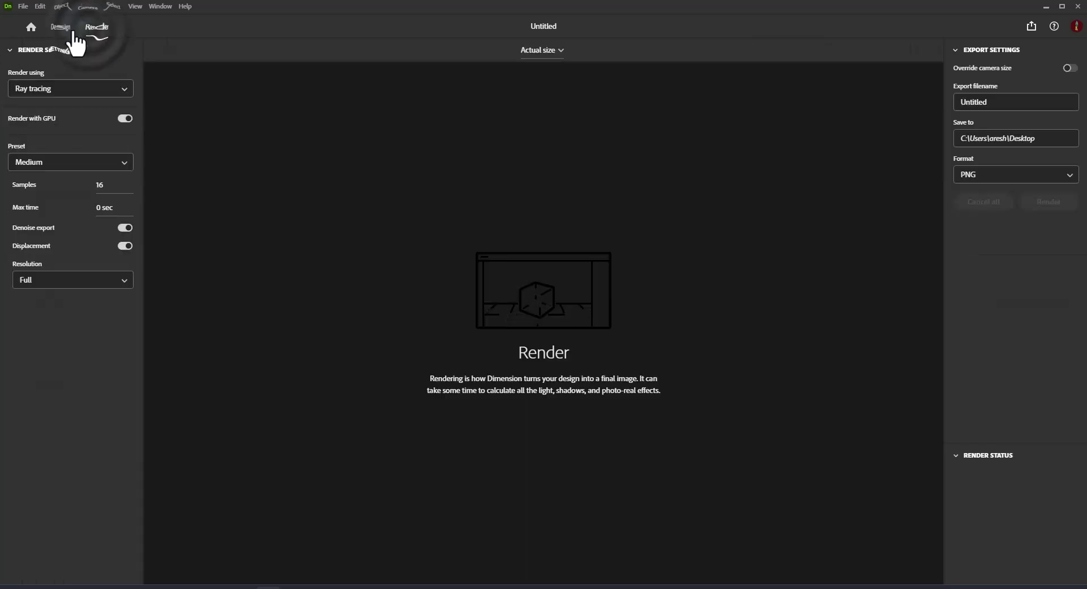
pyautogui.click(63, 32)
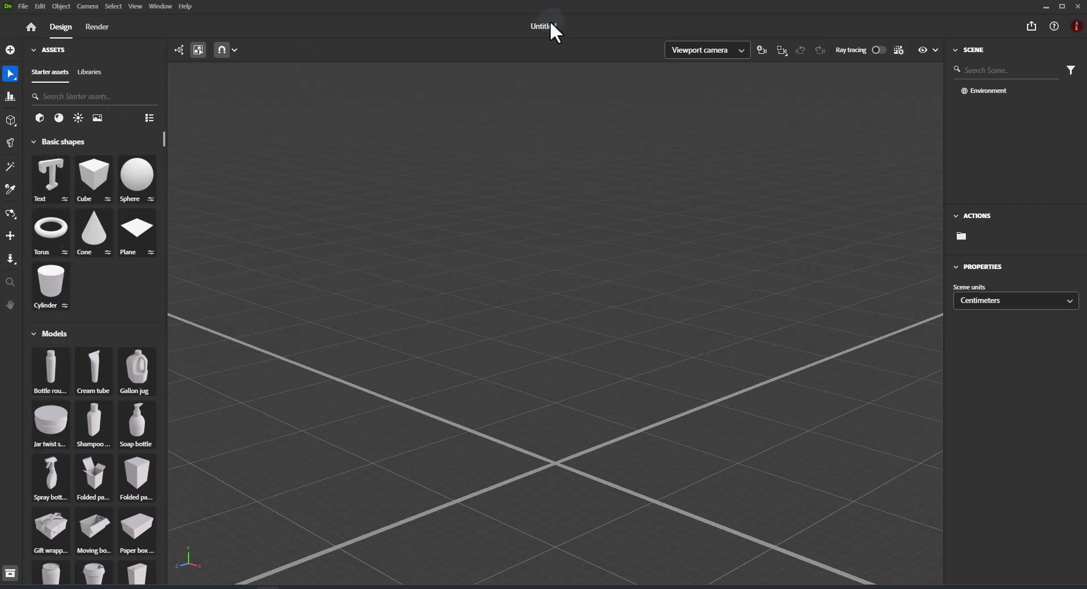
# Drag the Cream tube model into the viewport and move it to X -0.8 cm, Z -0.49 cm.
pyautogui.moveTo(93, 383); pyautogui.dragTo(546, 412)
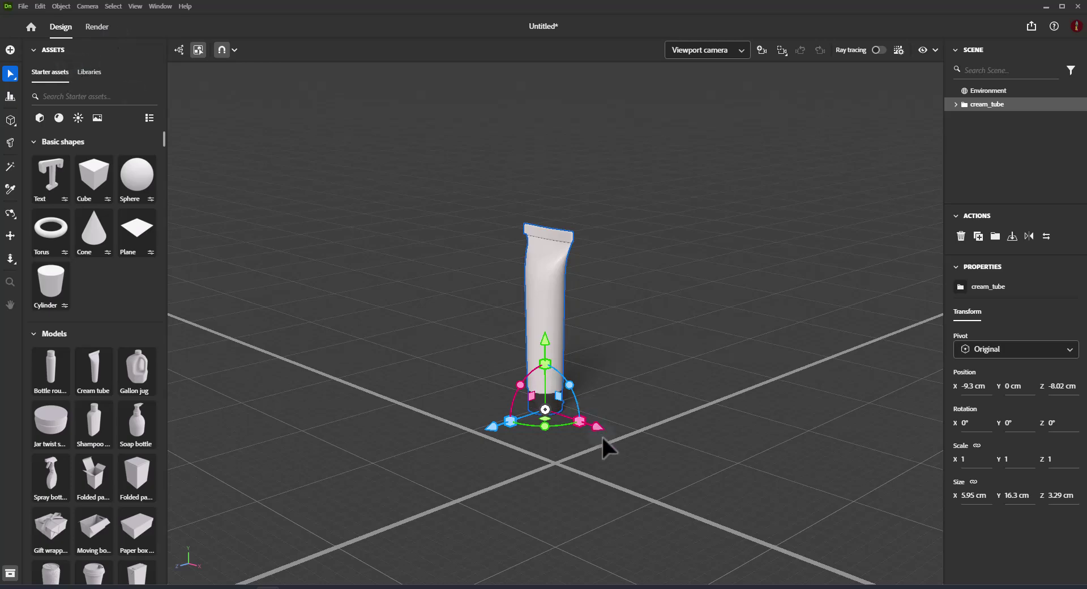
pyautogui.moveTo(597, 430); pyautogui.dragTo(617, 440)
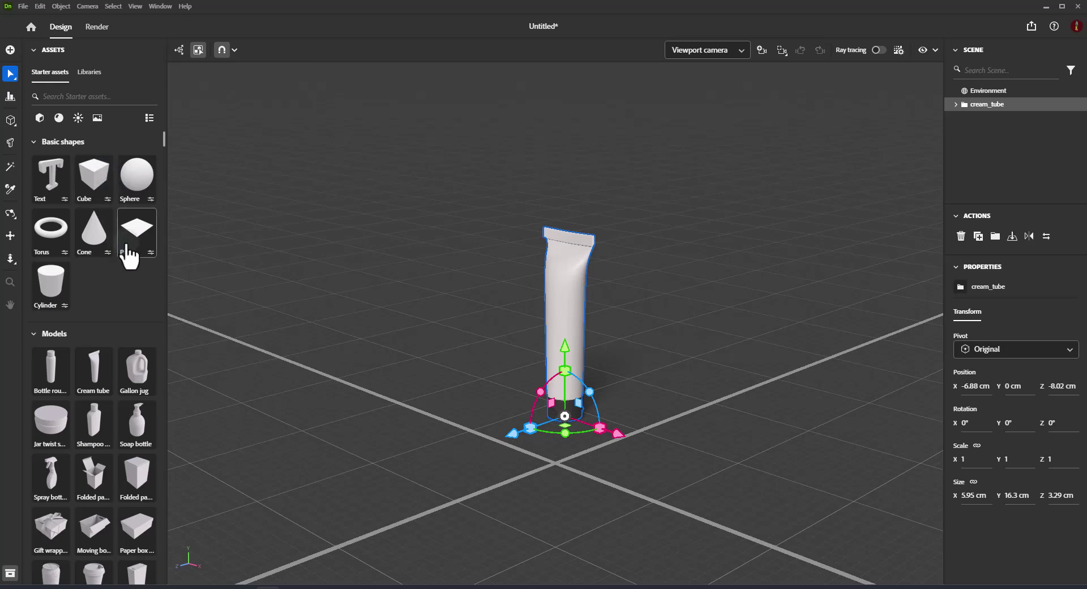
pyautogui.moveTo(564, 415); pyautogui.dragTo(552, 457)
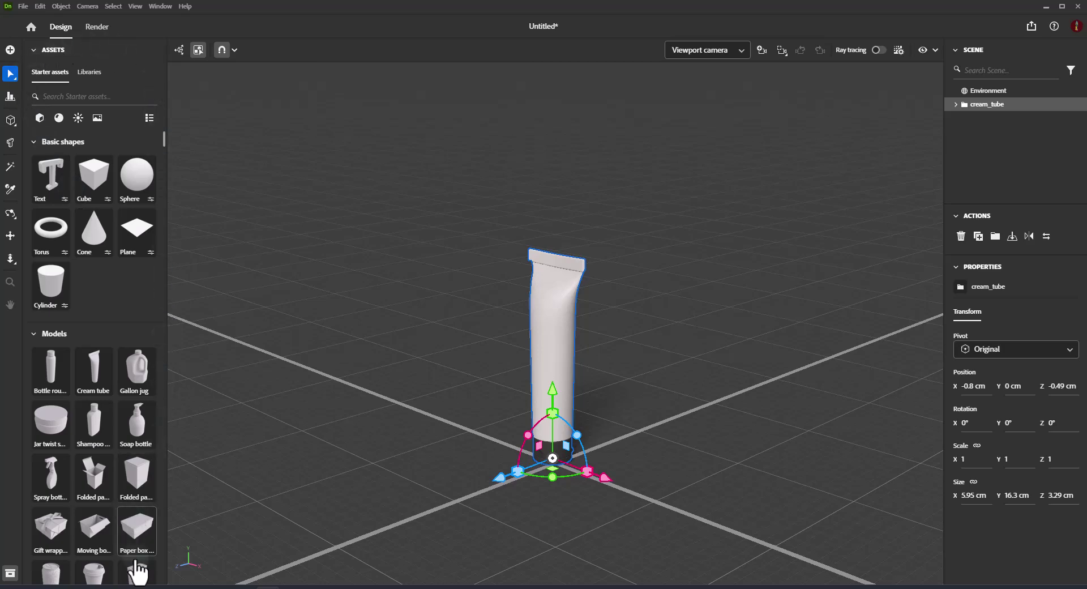
# Browse the Materials, Lights and Libraries assets, show the environment lights, and nudge the tube to X -1.4 cm.
pyautogui.click(58, 117)
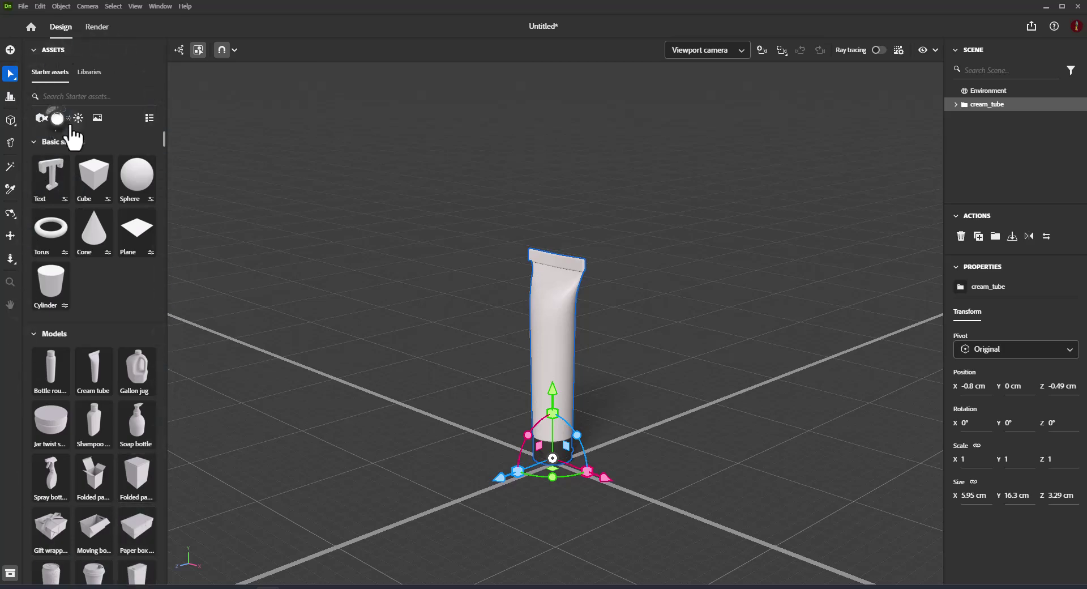
pyautogui.click(78, 118)
pyautogui.click(87, 72)
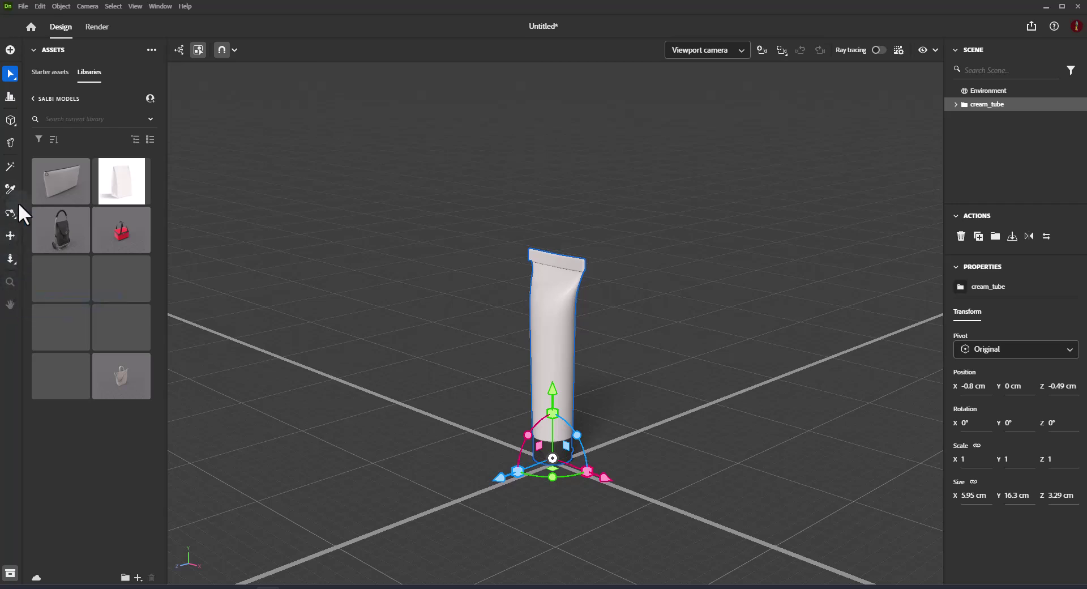
pyautogui.click(50, 72)
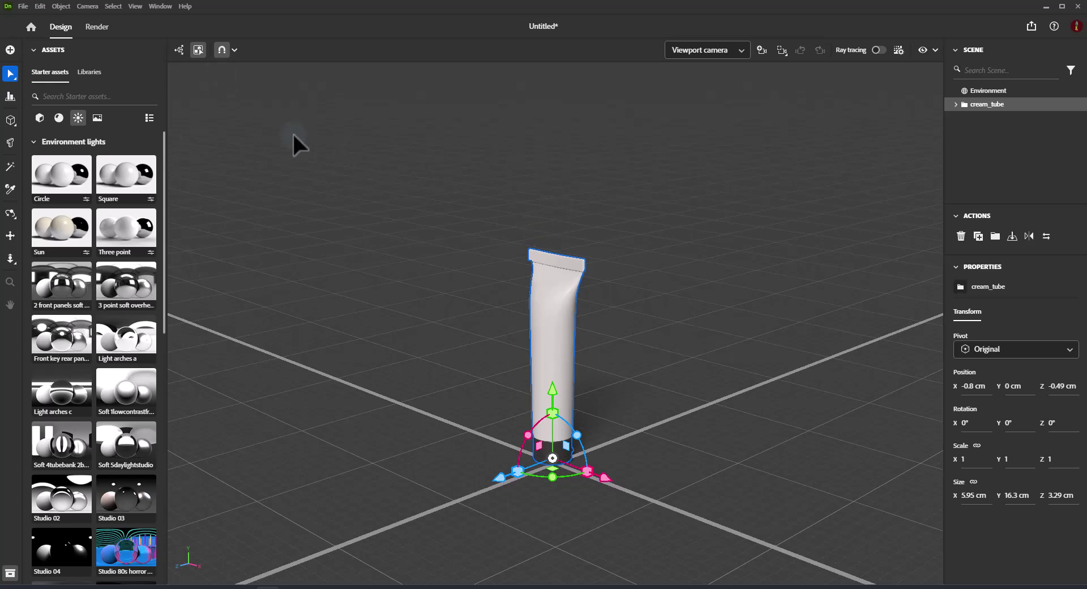
pyautogui.moveTo(607, 479)
pyautogui.mouseDown()
pyautogui.moveTo(590, 470)
pyautogui.moveTo(601, 477)
pyautogui.mouseUp()
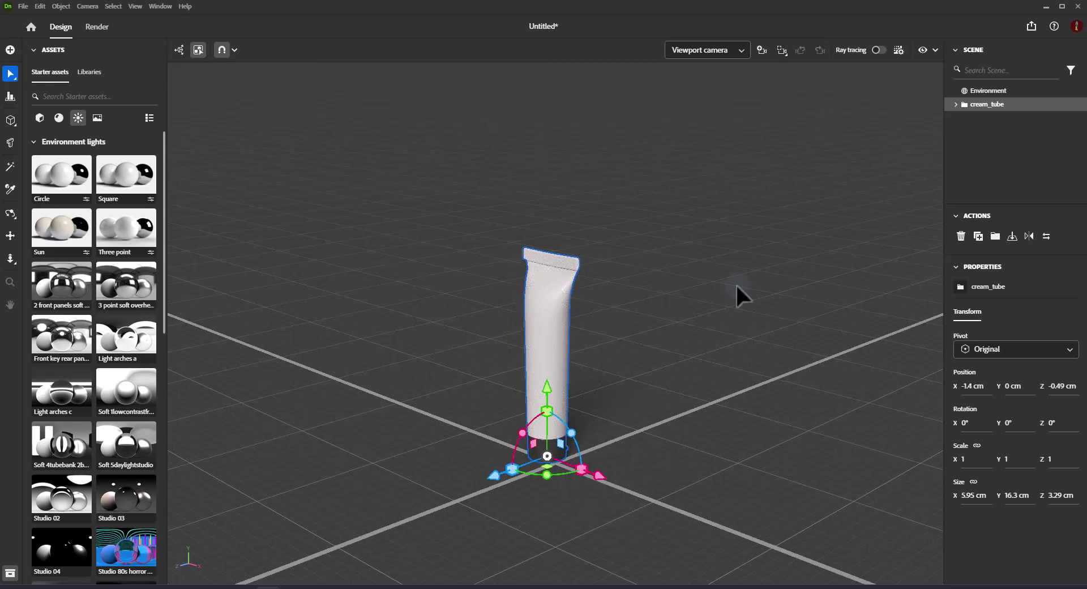
# Add a 1920 × 1080 px Camera, inspect cream_tube's meshes and the camera transform, then select Environment.
pyautogui.click(739, 52)
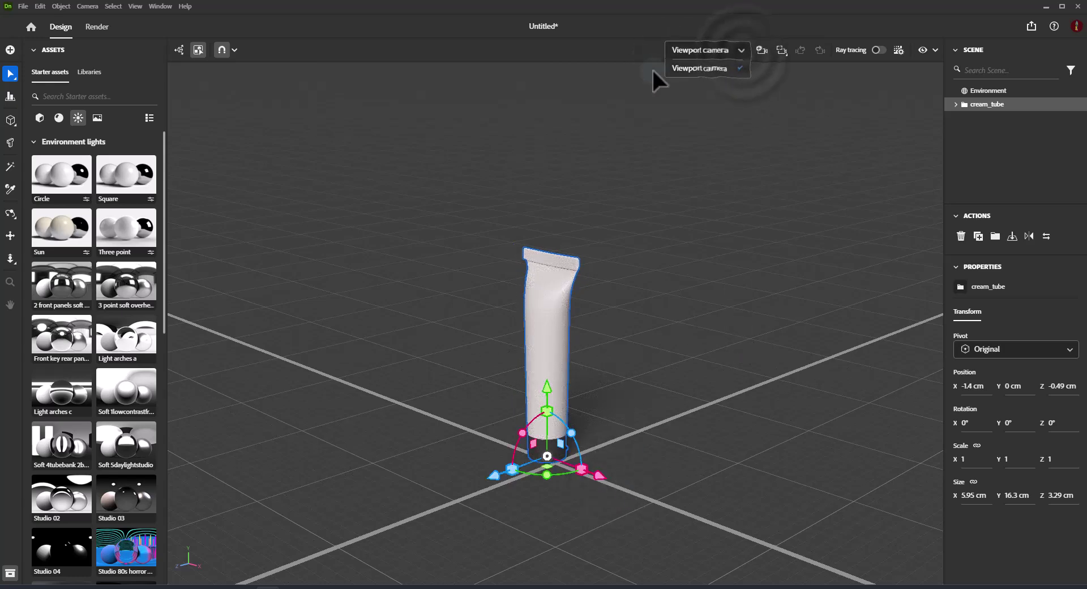
pyautogui.click(762, 51)
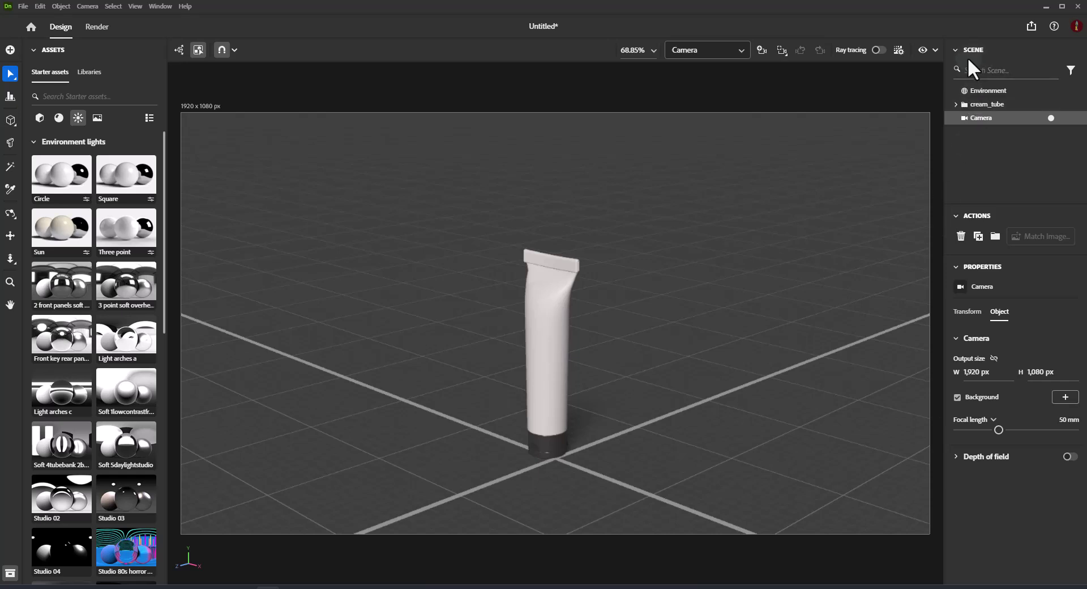
pyautogui.click(990, 90)
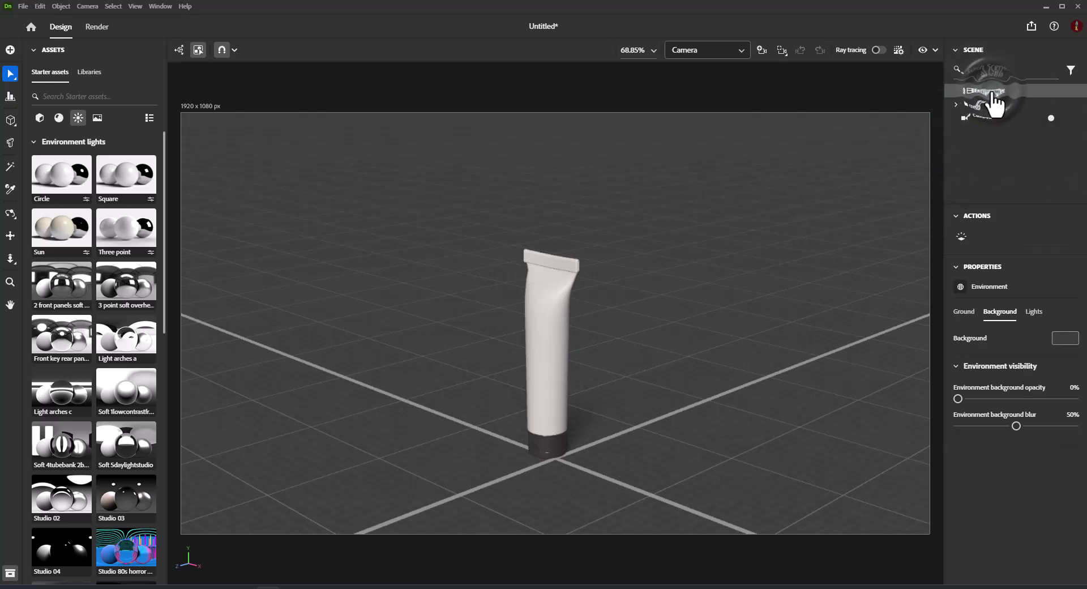
pyautogui.click(956, 104)
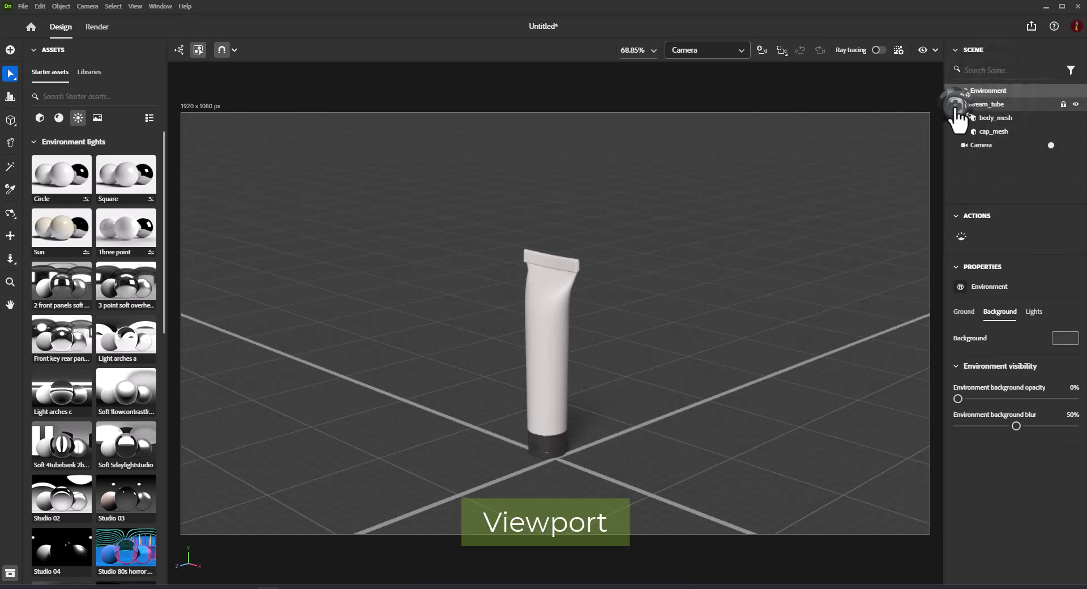
pyautogui.click(993, 117)
pyautogui.click(983, 145)
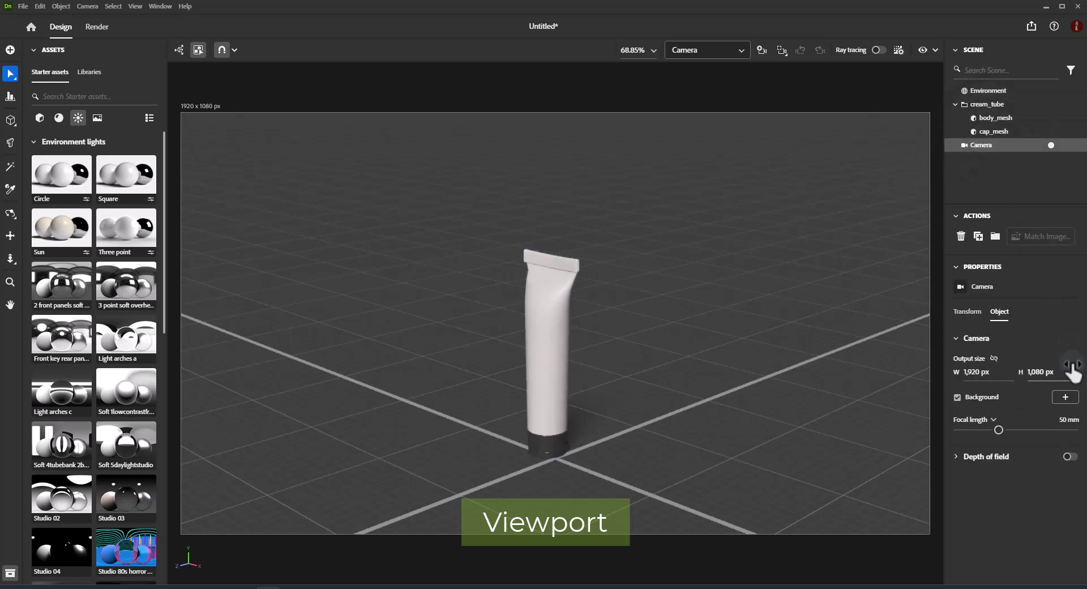
pyautogui.click(968, 315)
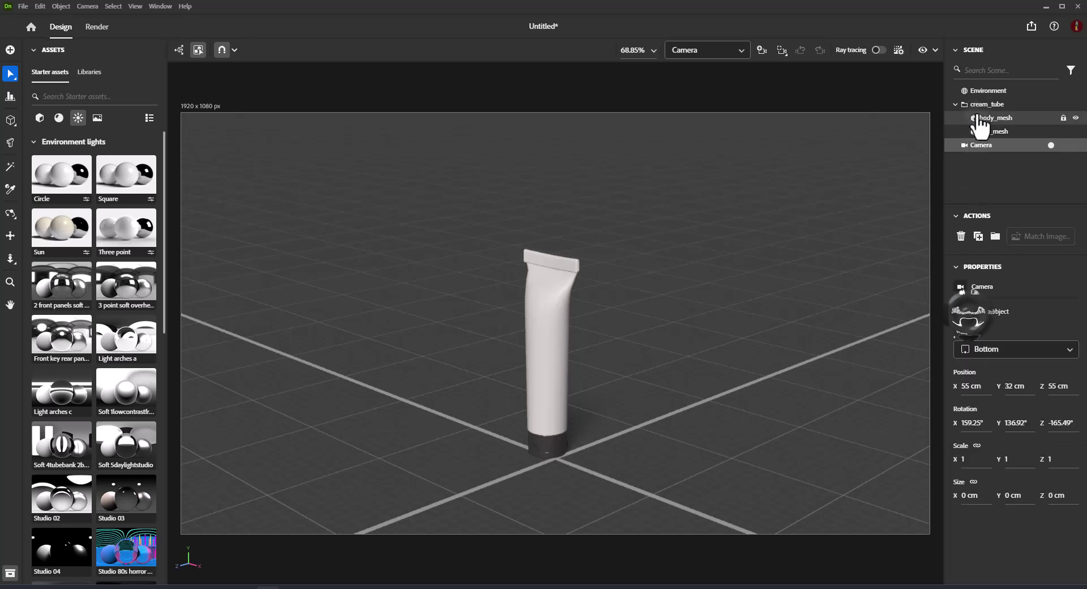
pyautogui.click(987, 91)
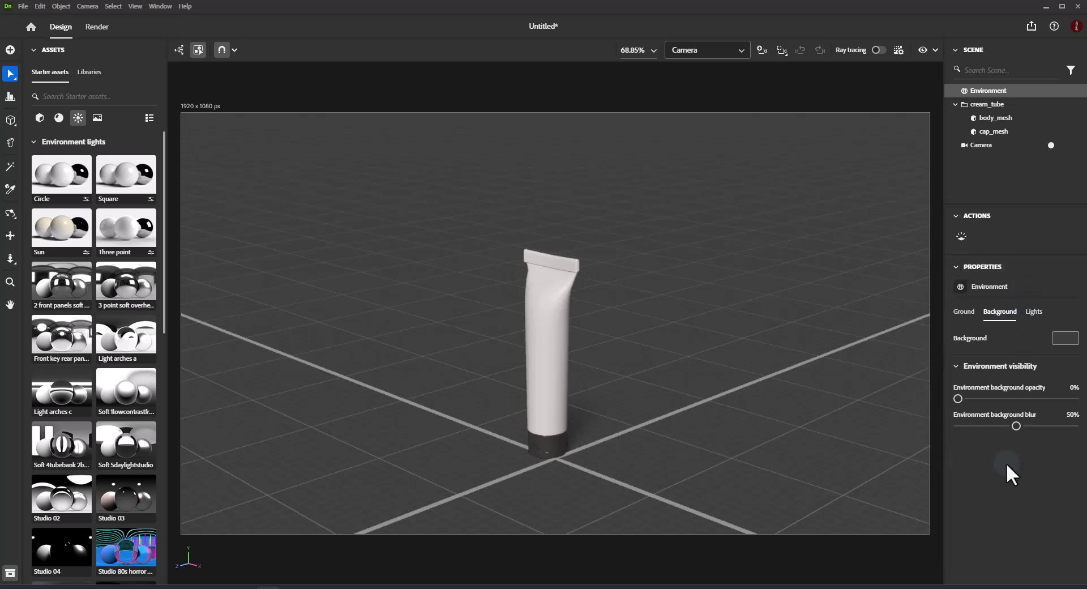
# Review the Environment's Lights and Ground settings, then select cream_tube to show its 5.95 × 16.3 × 3.29 cm transform.
pyautogui.click(1033, 311)
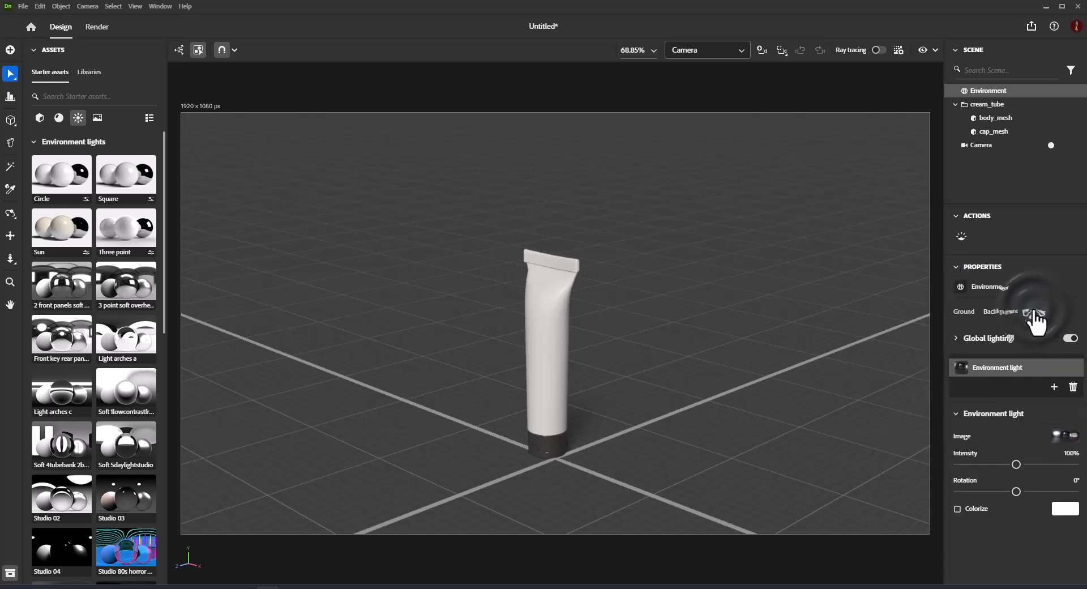
pyautogui.click(963, 316)
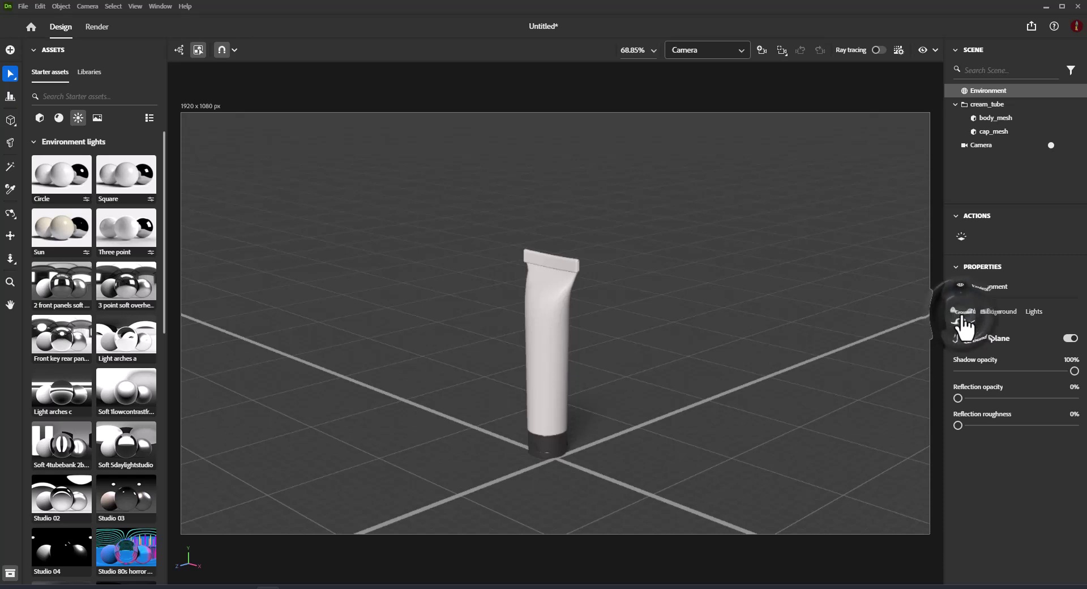
pyautogui.click(538, 383)
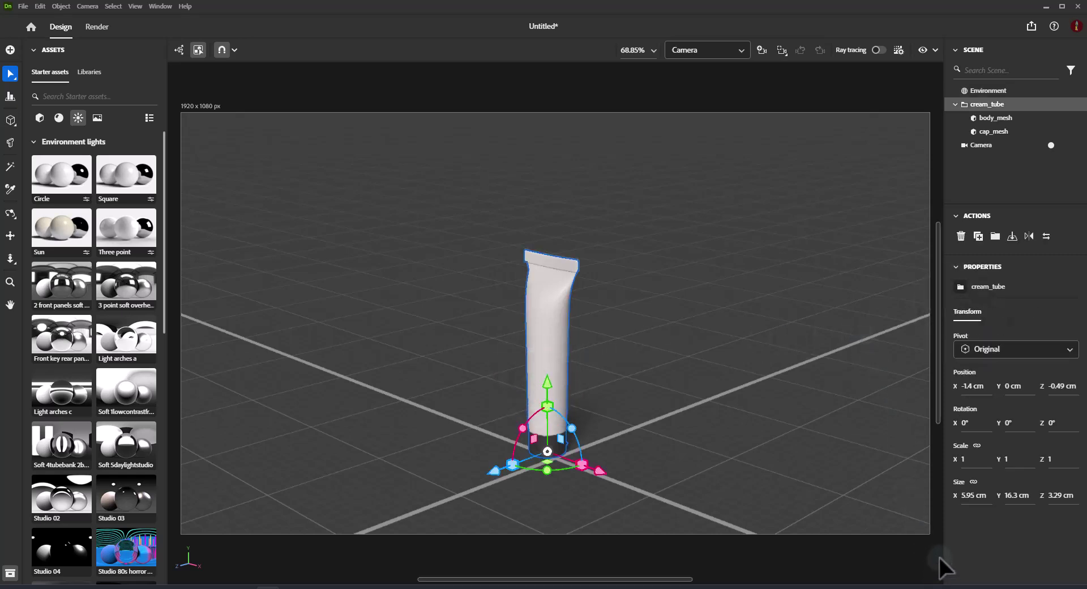
# Render the Camera view with Ray tracing, Medium preset, as a PNG to the Desktop.
pyautogui.click(97, 27)
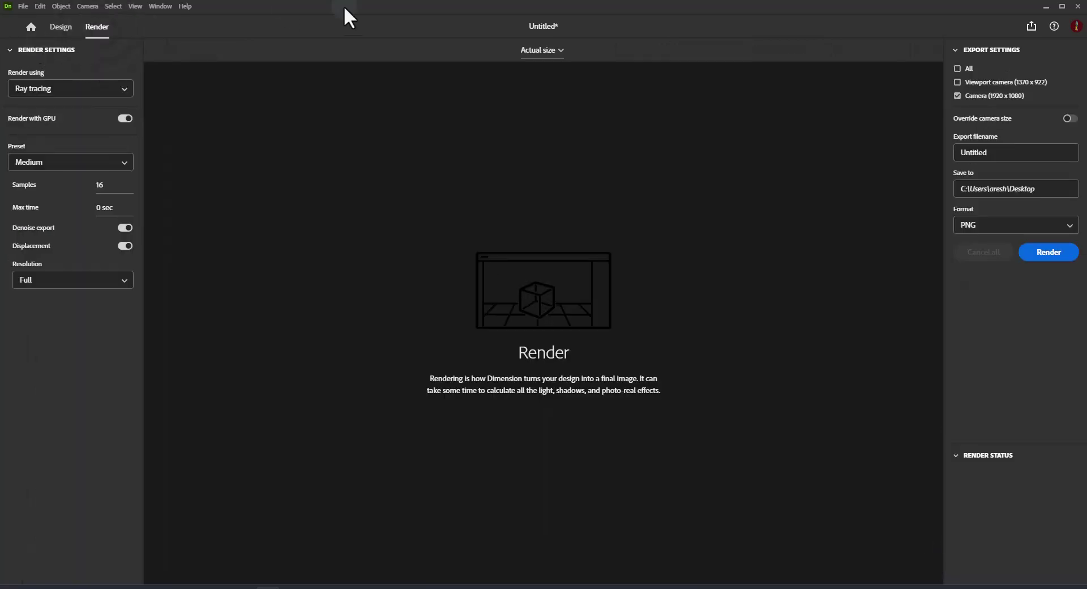
pyautogui.click(1056, 253)
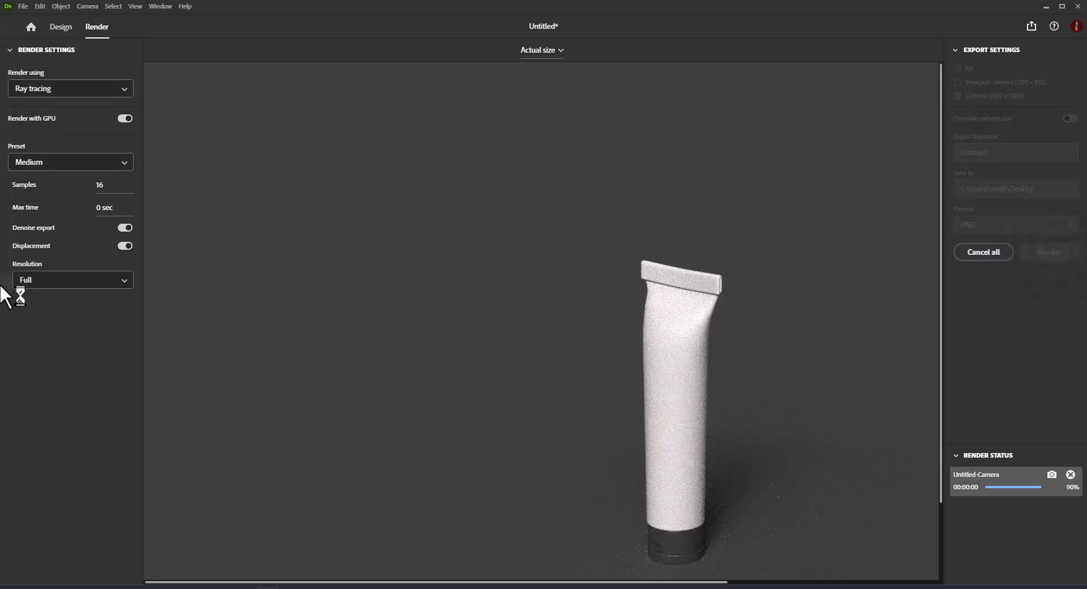
pyautogui.click(127, 94)
pyautogui.click(123, 86)
# Keep the Medium quality preset and Full resolution for the render.
pyautogui.click(124, 164)
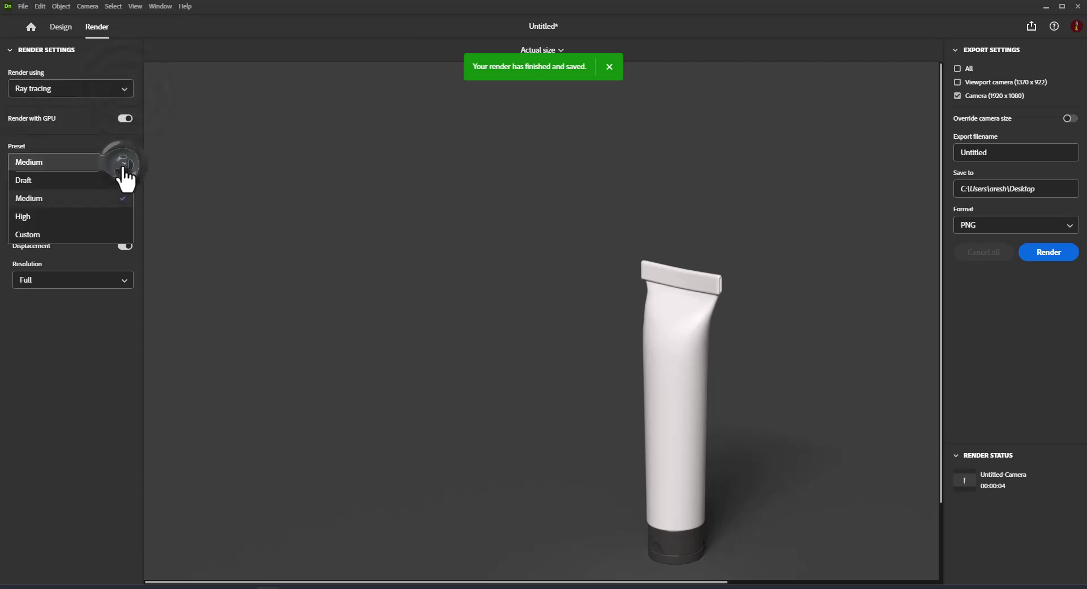
pyautogui.click(122, 165)
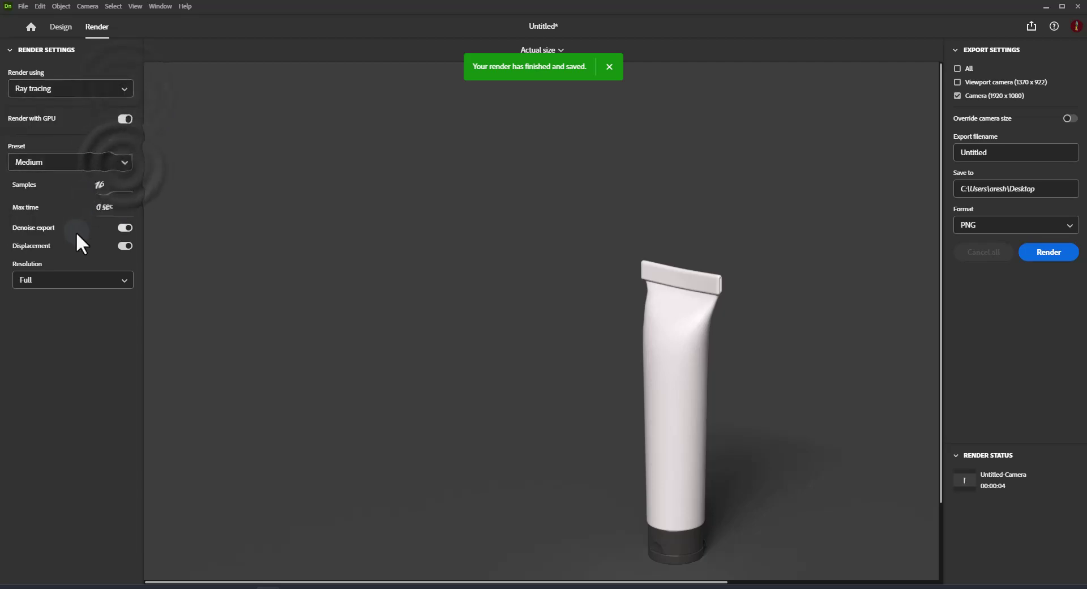
pyautogui.click(123, 281)
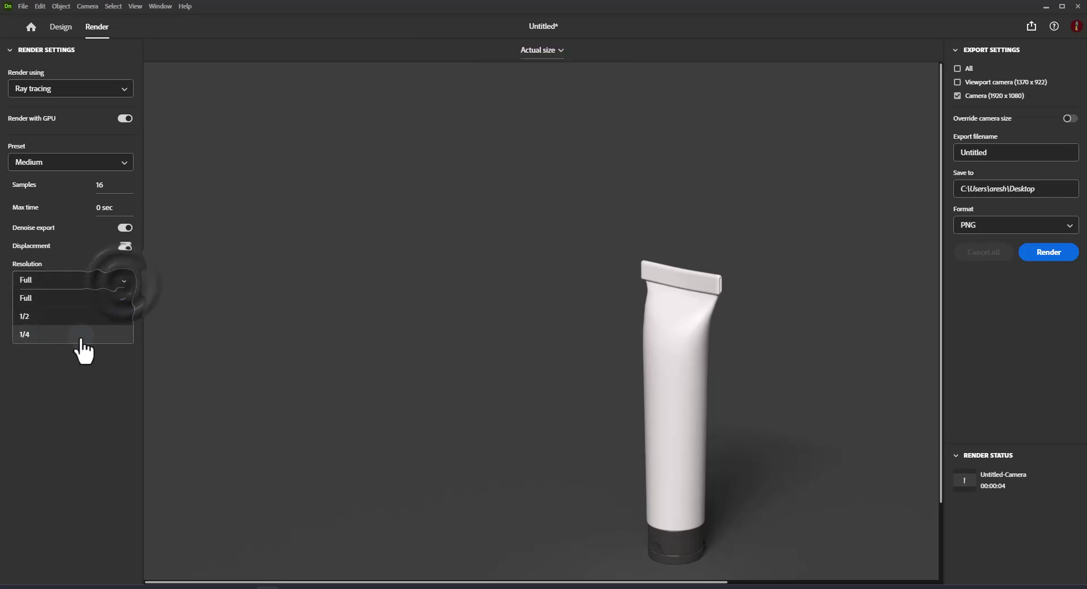
pyautogui.click(122, 281)
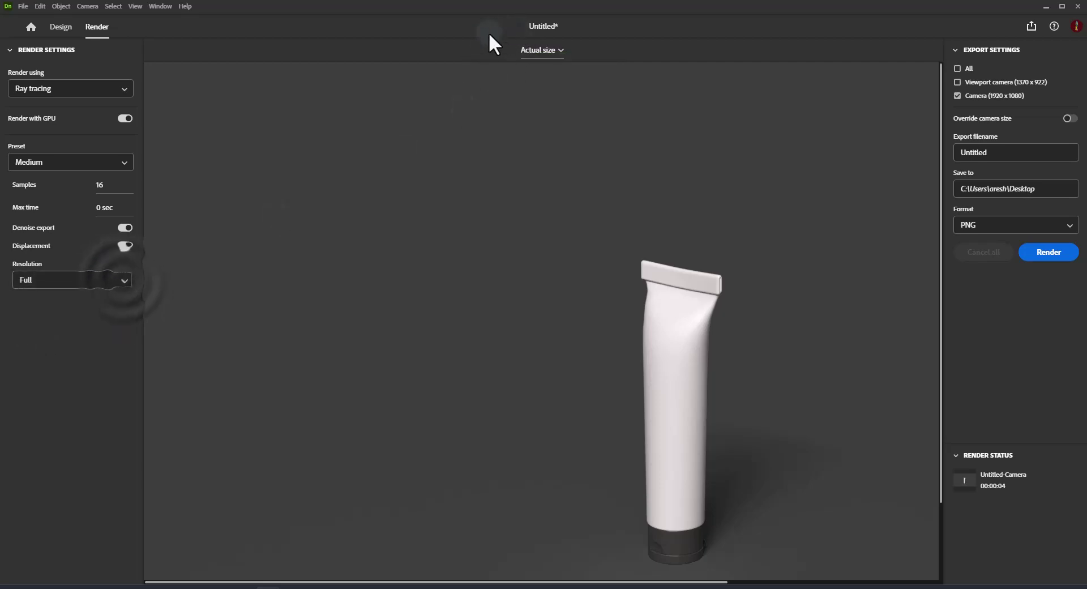
# Switch the preview between Fit to screen and Actual size, then enable Override camera size at 1,920 × 1,080 px.
pyautogui.click(560, 49)
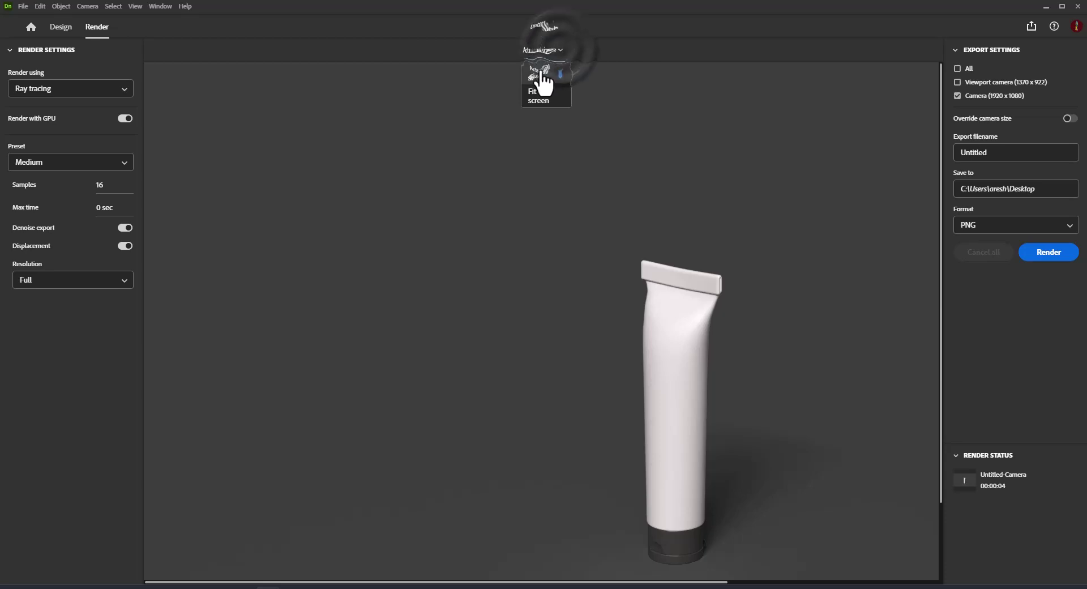
pyautogui.click(538, 95)
pyautogui.click(555, 51)
pyautogui.click(545, 73)
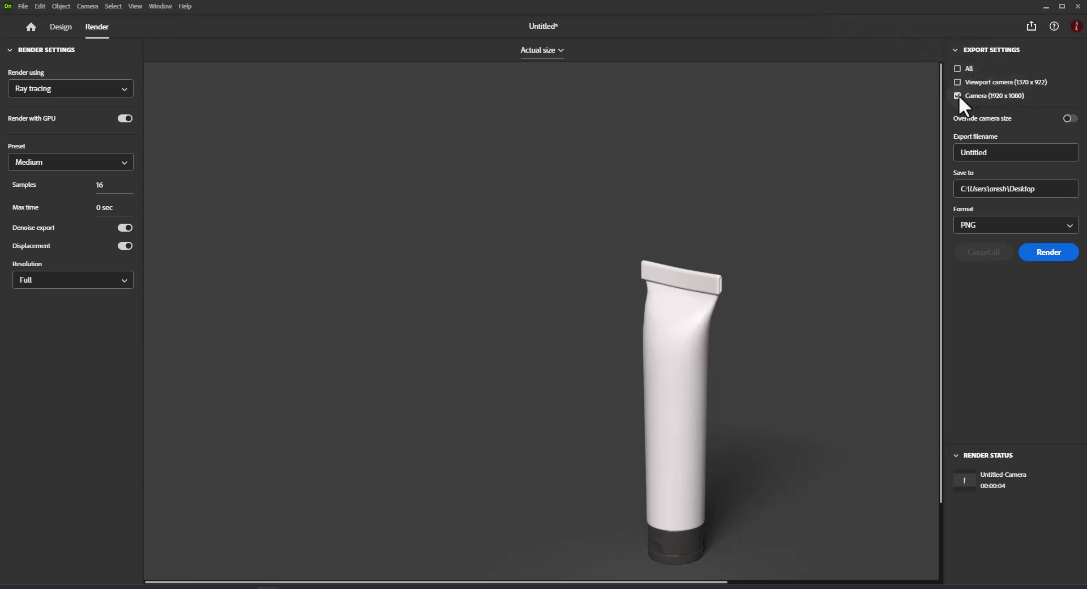
pyautogui.click(1070, 118)
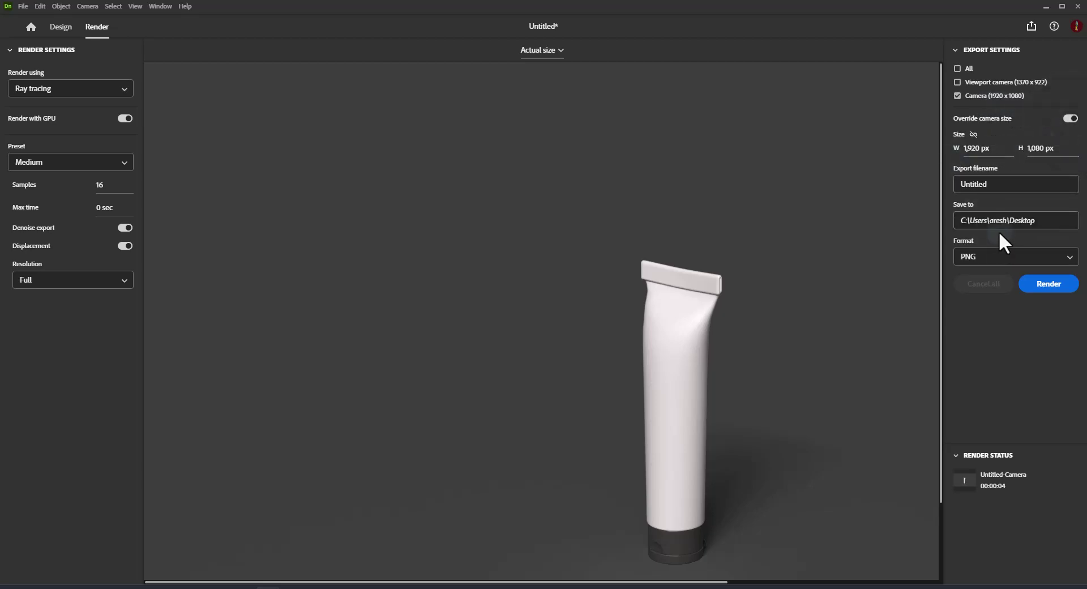
pyautogui.click(974, 398)
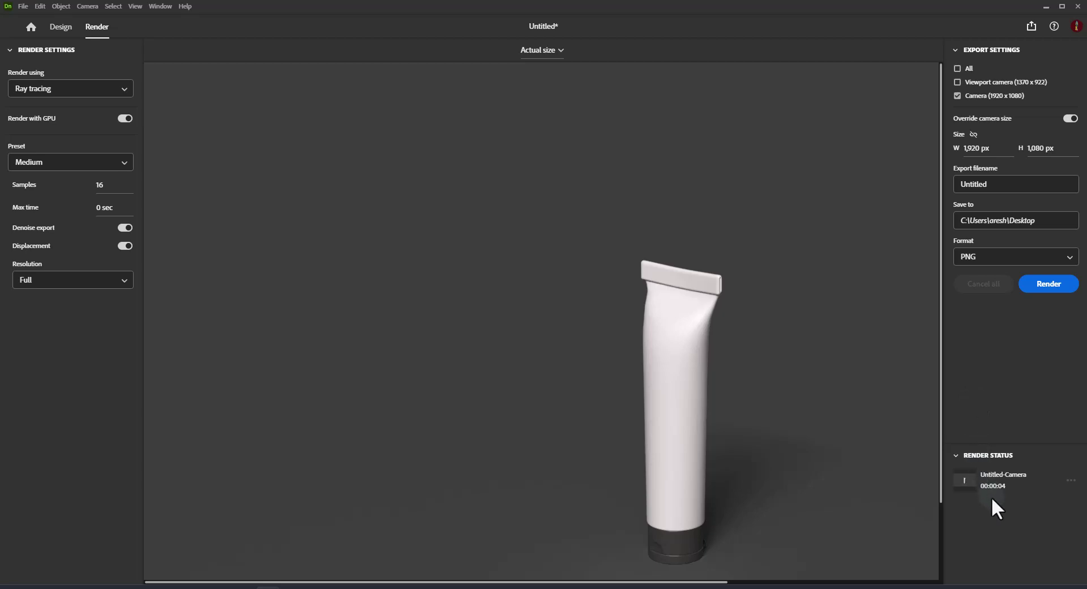